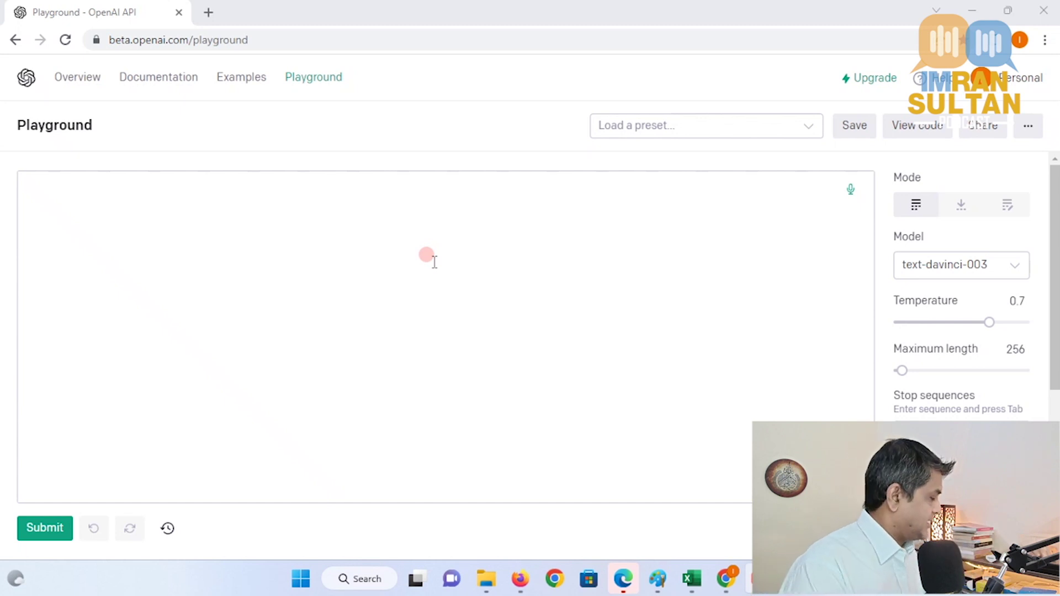
# Generate a completion for the prompt "letter to vice chancellor reqeusting for medical camp for students".
pyautogui.click(426, 256)
pyautogui.write('letter to ')
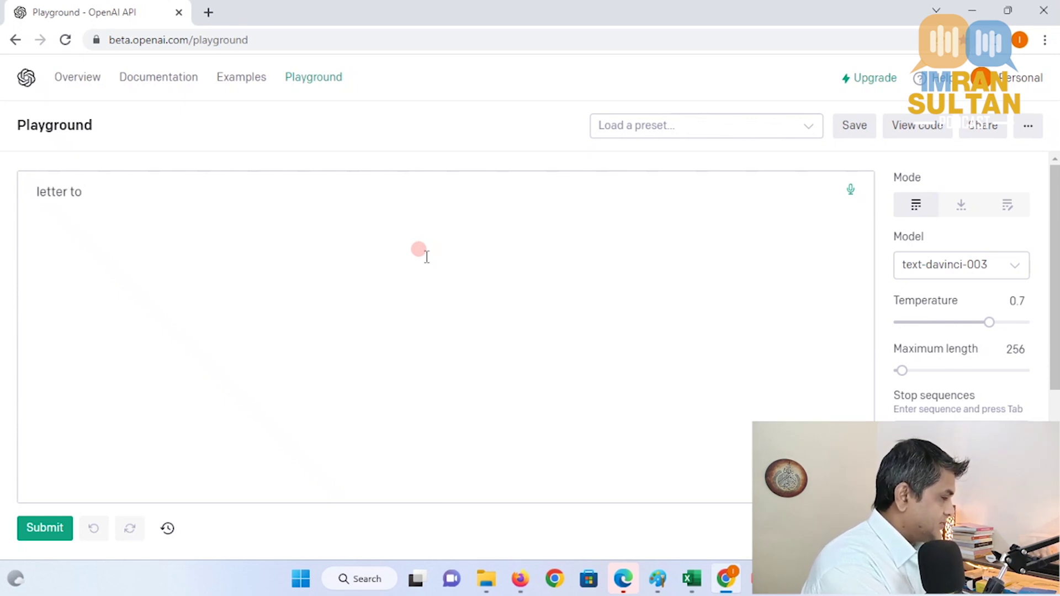
pyautogui.write('vice chan')
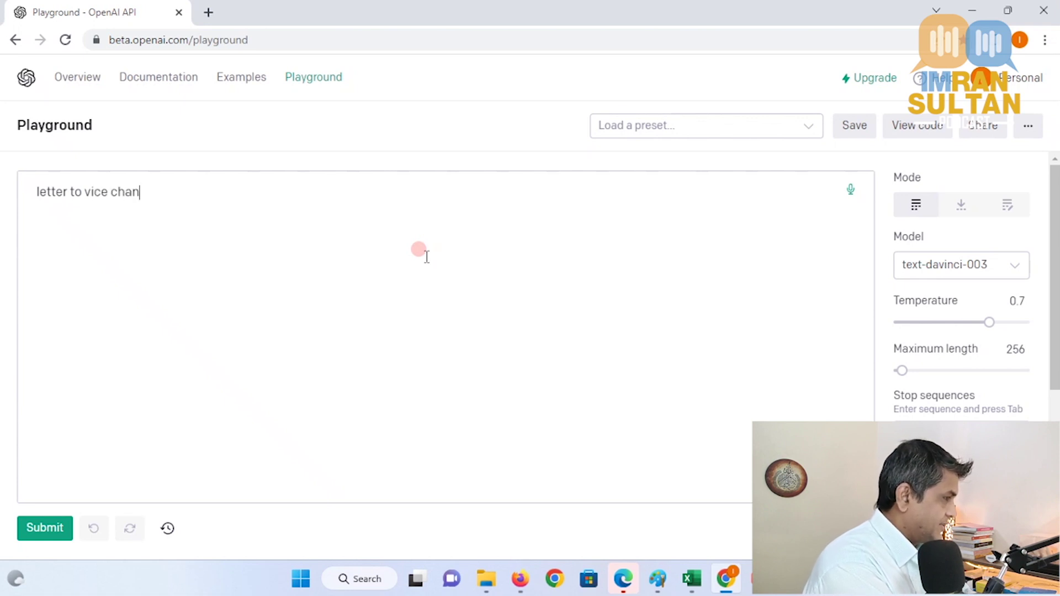
pyautogui.write('cello')
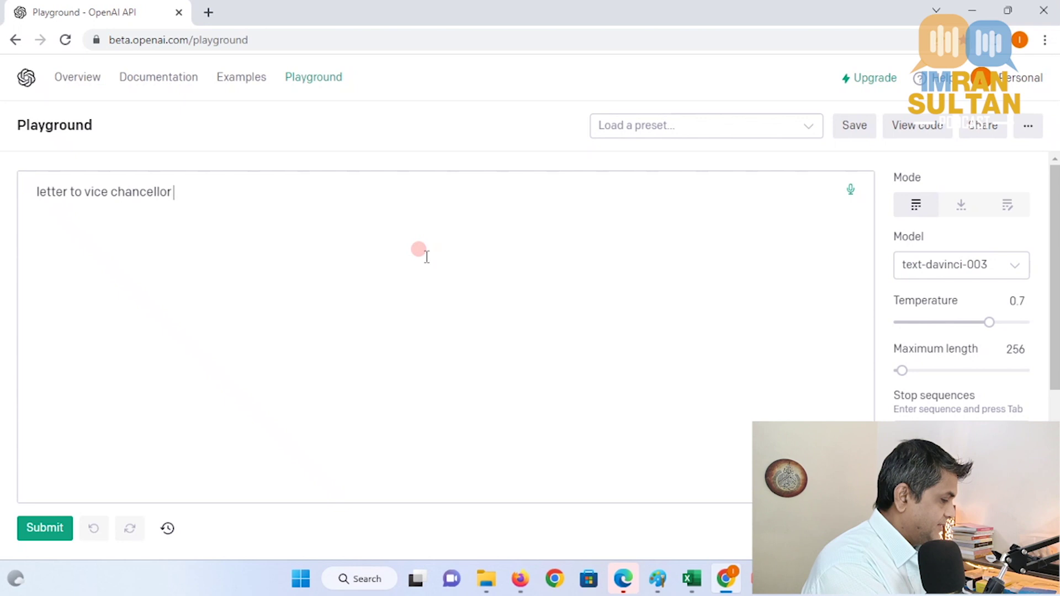
pyautogui.write('r ')
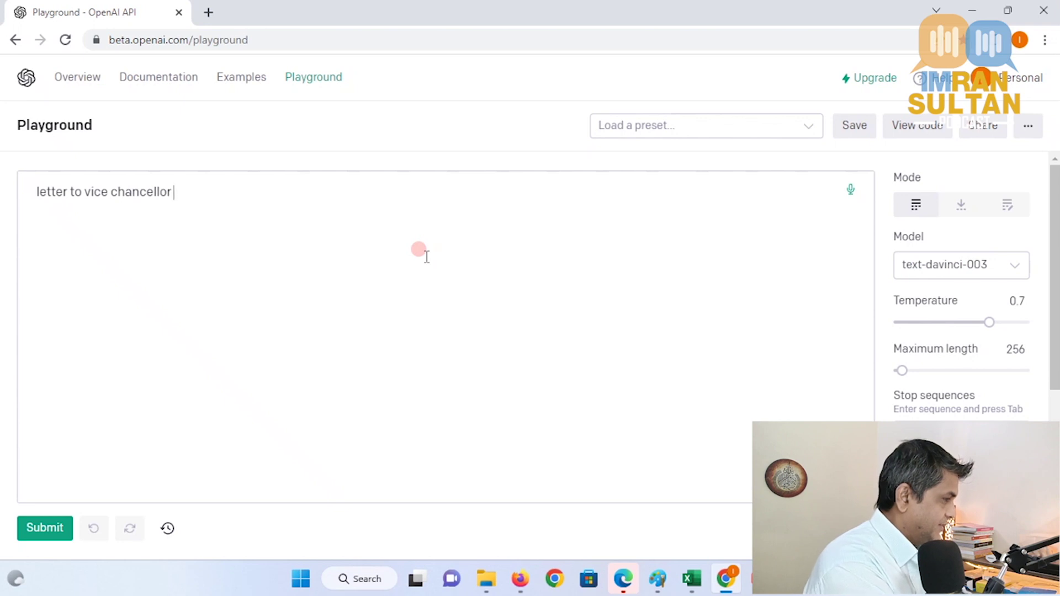
pyautogui.write('reqeusting ')
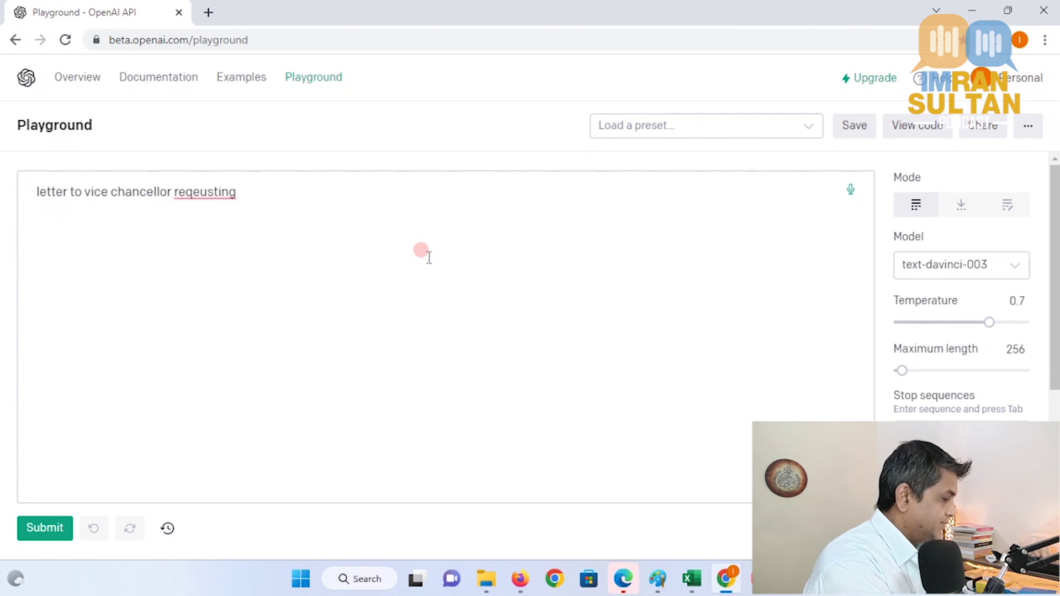
pyautogui.write('for ')
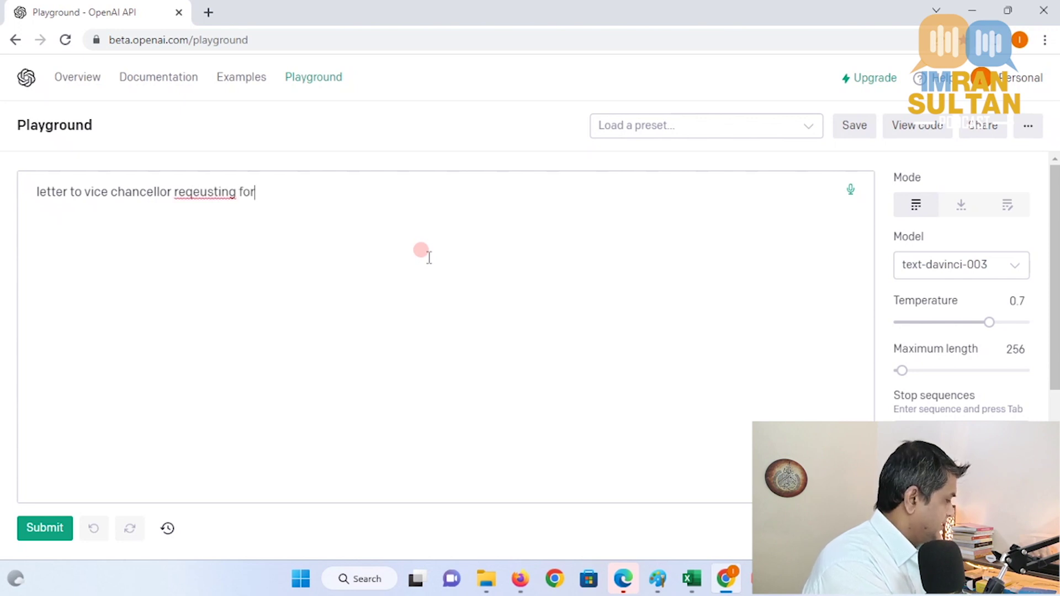
pyautogui.write('medical cam')
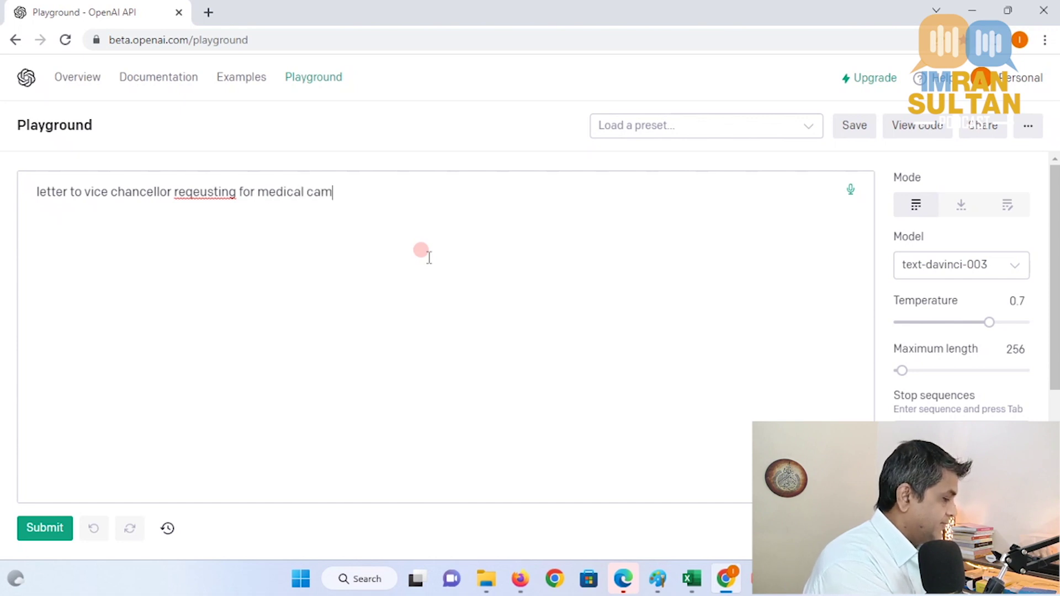
pyautogui.write('p for st')
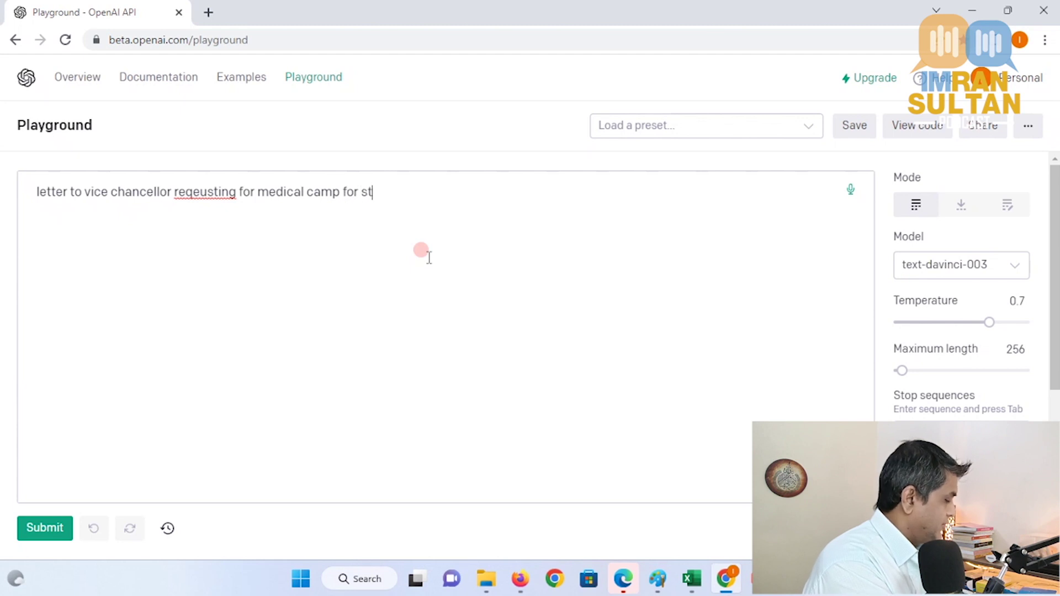
pyautogui.write('udents')
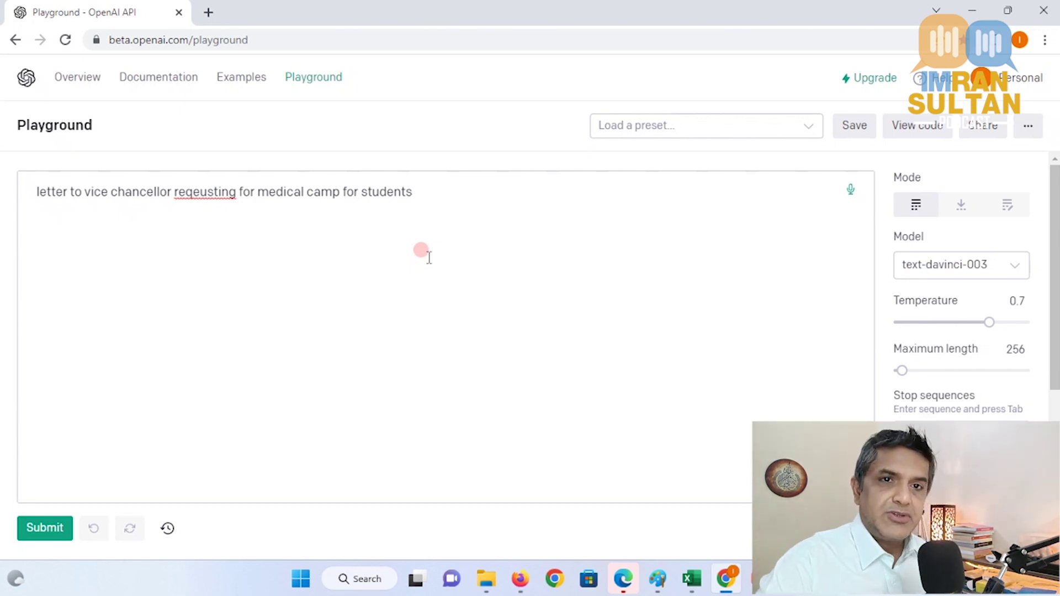
pyautogui.click(50, 531)
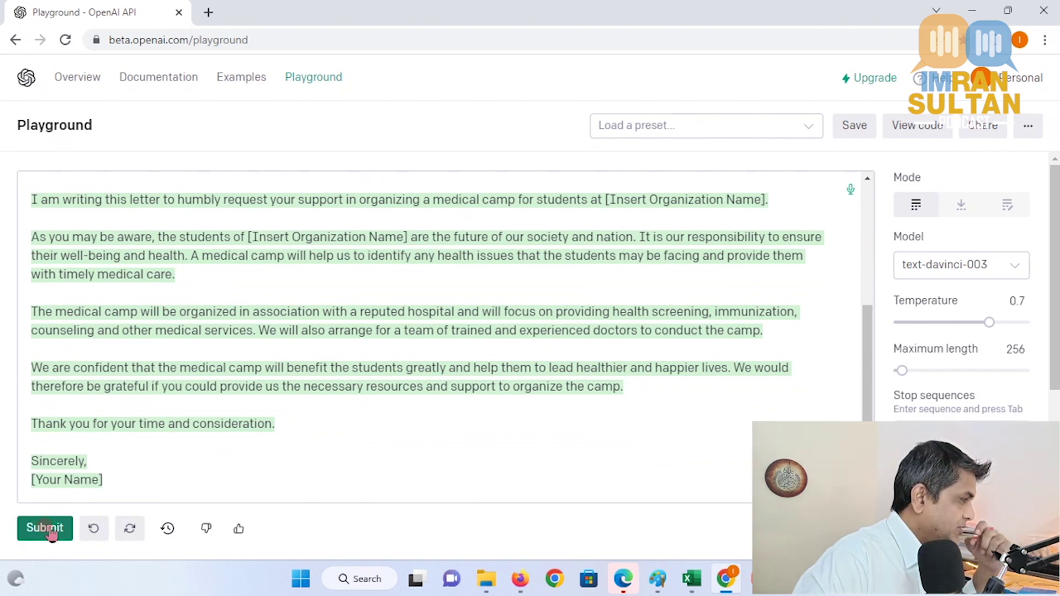
# Below the generated letter, submit the prompt "letter to wife, missinf her in dubai , will be back by next week, tell her about dubai weather".
pyautogui.press('Return')
pyautogui.press('Return')
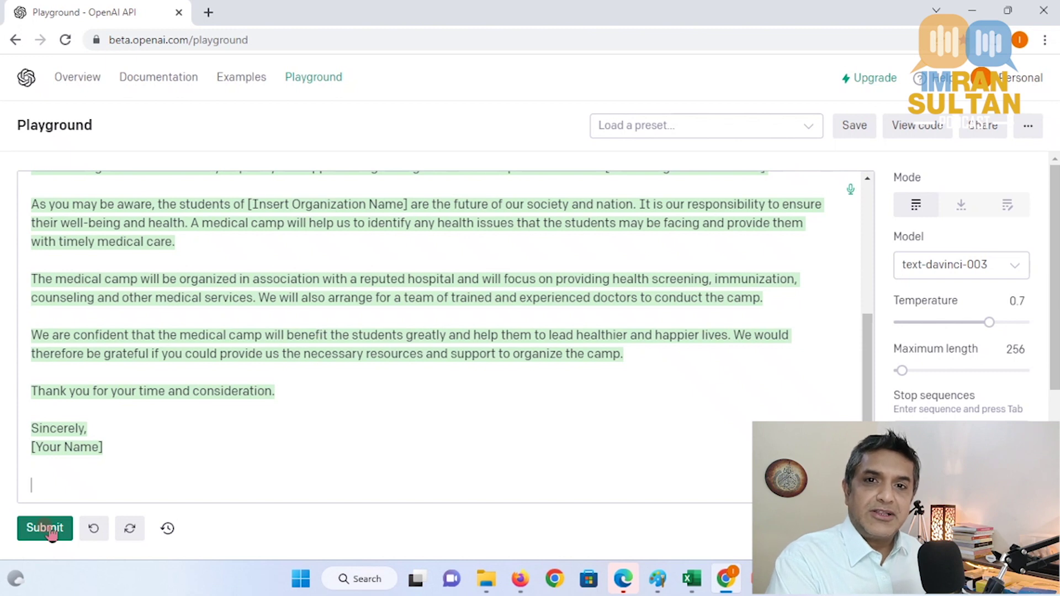
pyautogui.write('letter ')
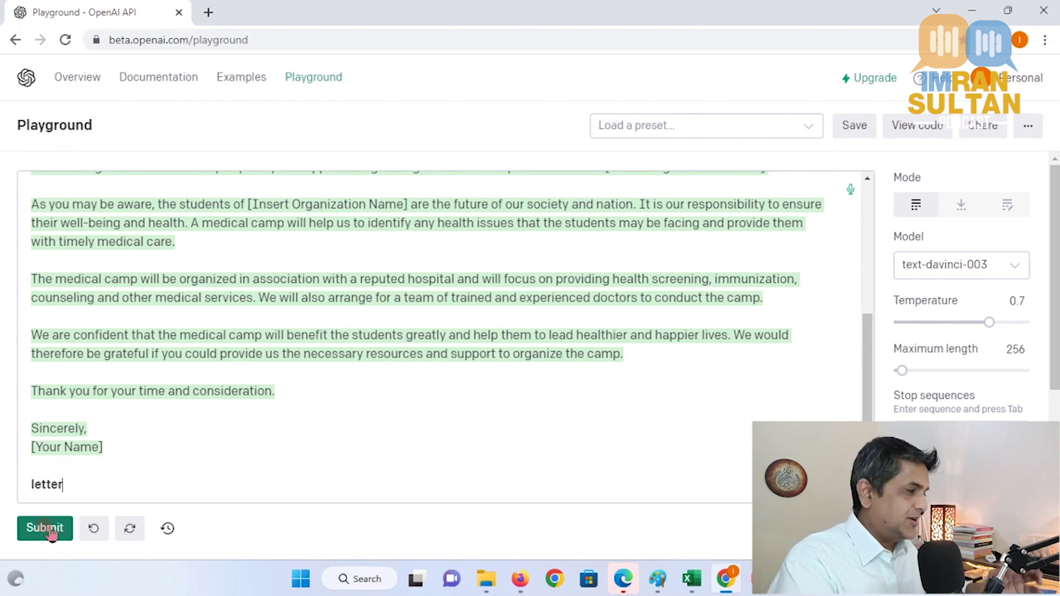
pyautogui.write('to wife')
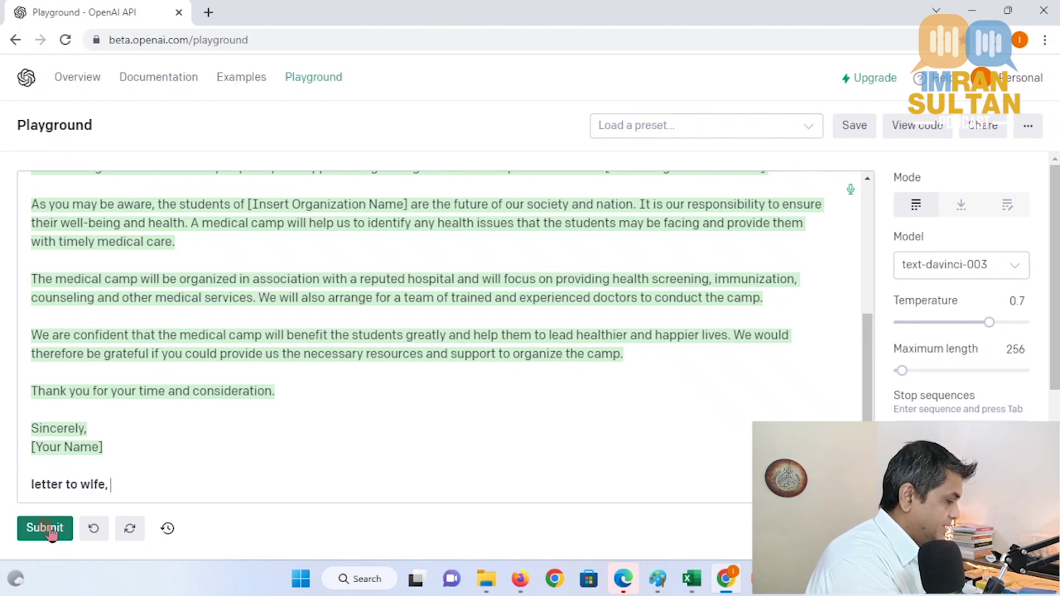
pyautogui.write(', mi')
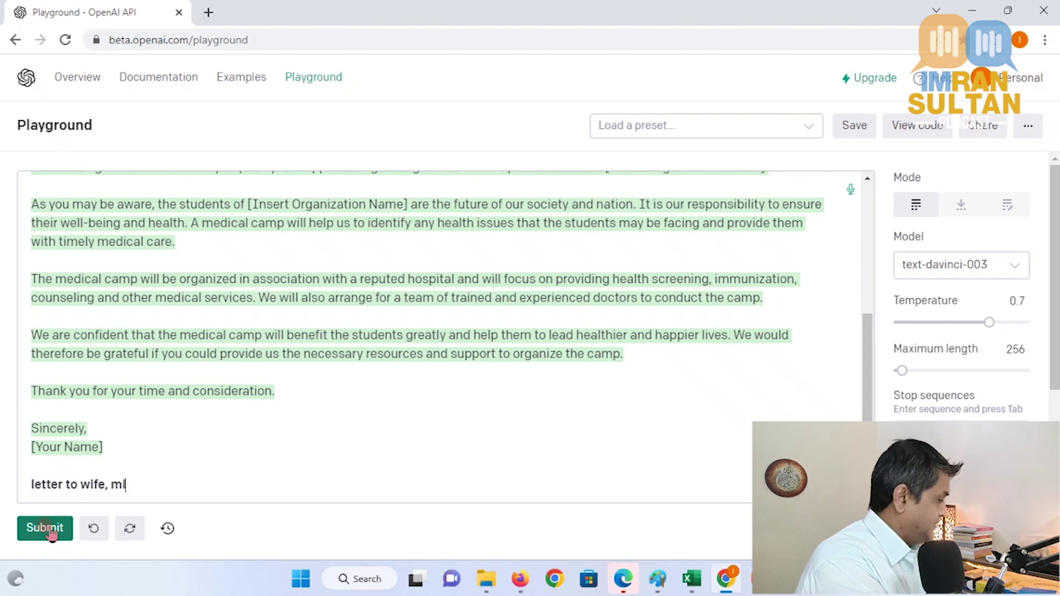
pyautogui.write('ssinf her ')
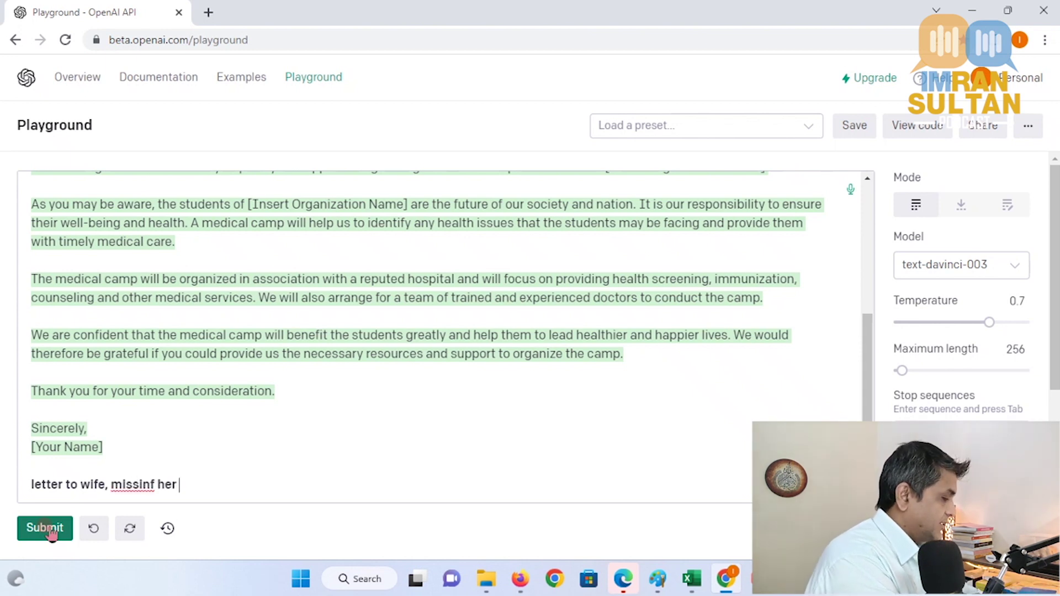
pyautogui.write('in dubai ')
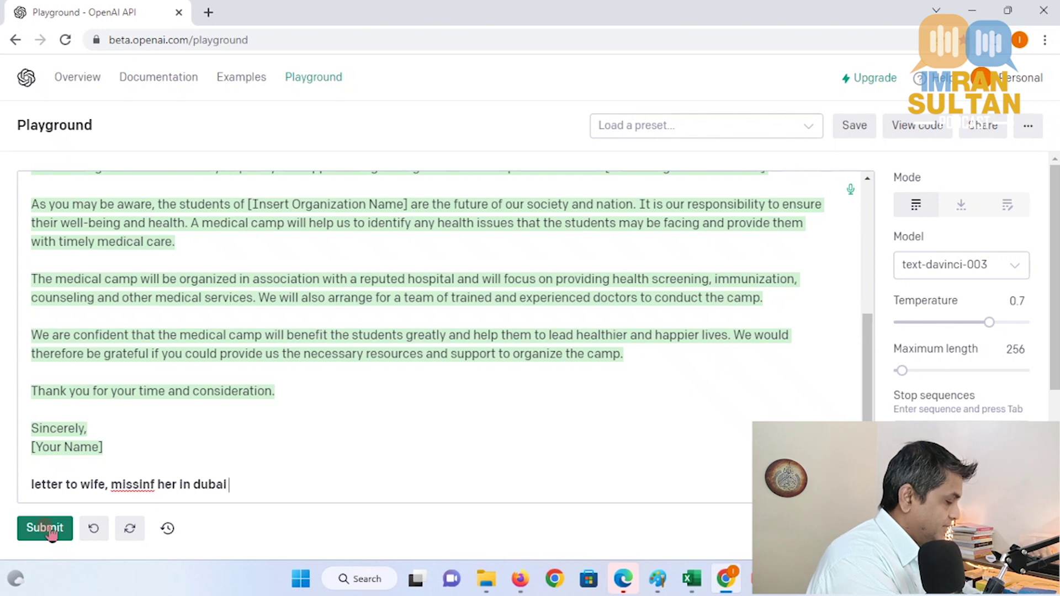
pyautogui.write(', will be ba')
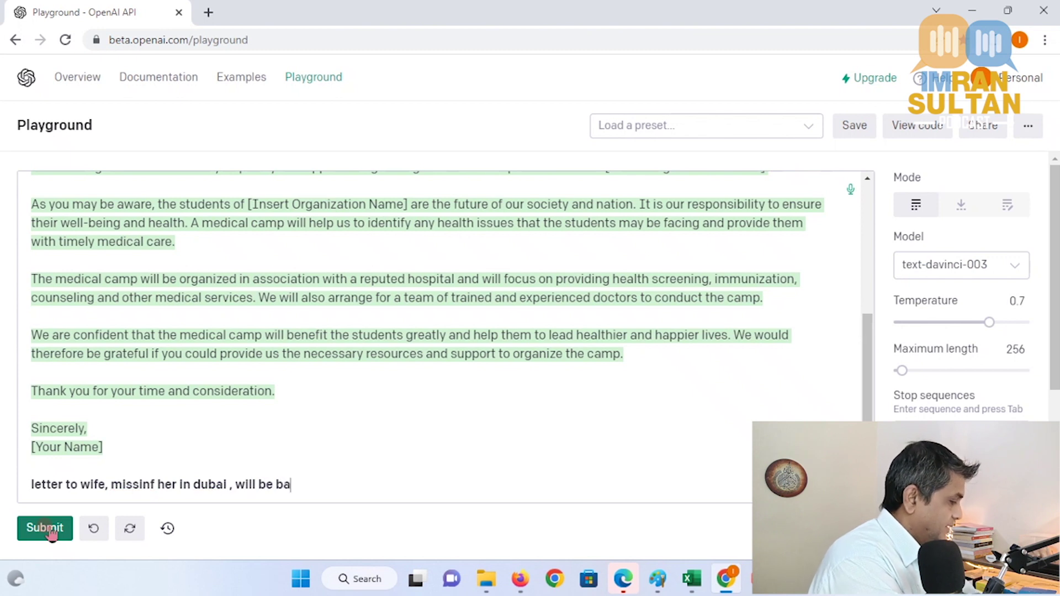
pyautogui.write('ck by')
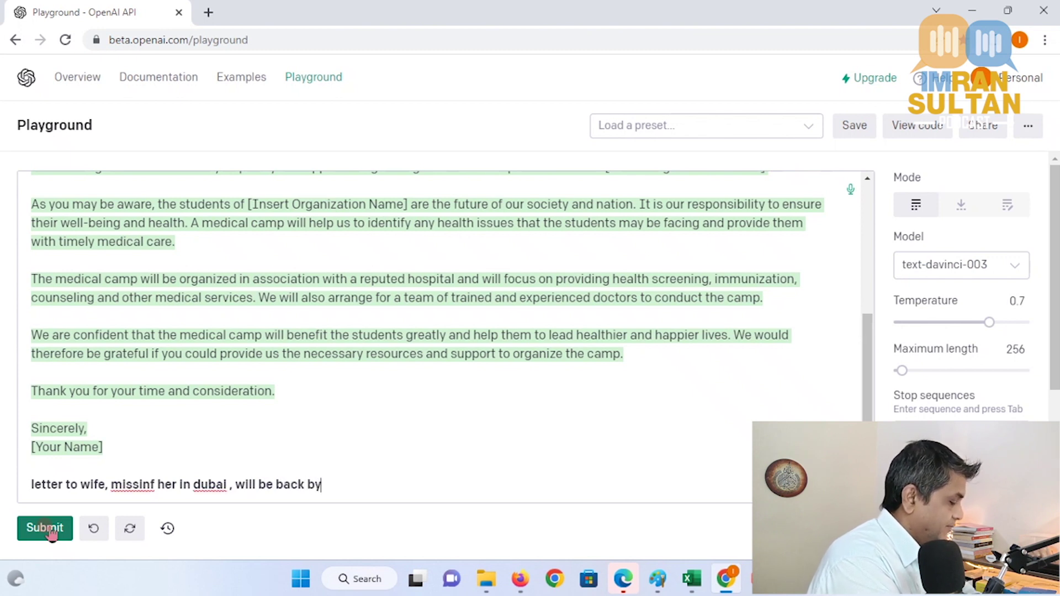
pyautogui.write(' next')
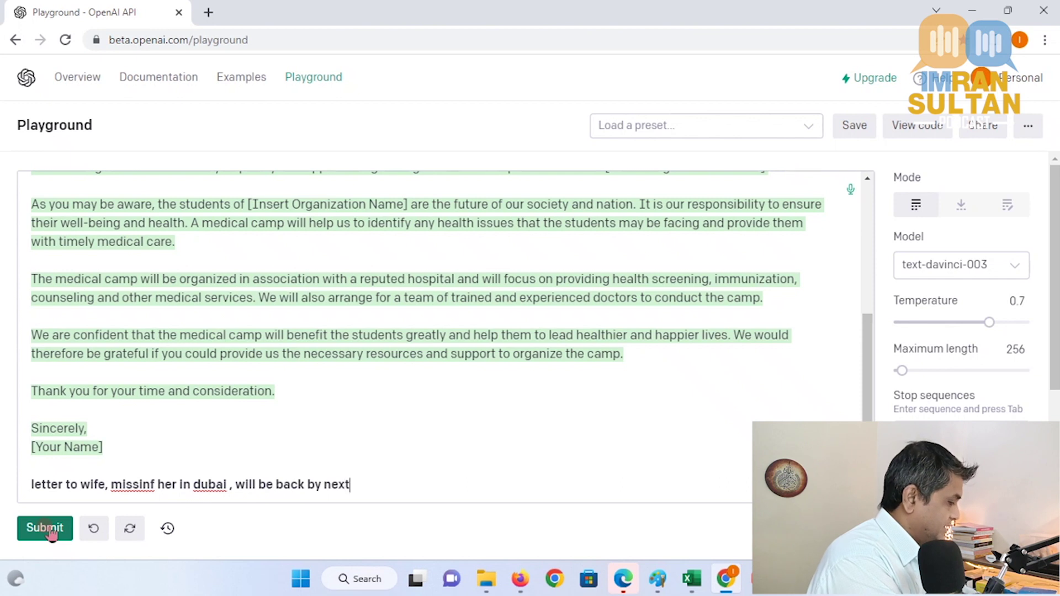
pyautogui.write(' week')
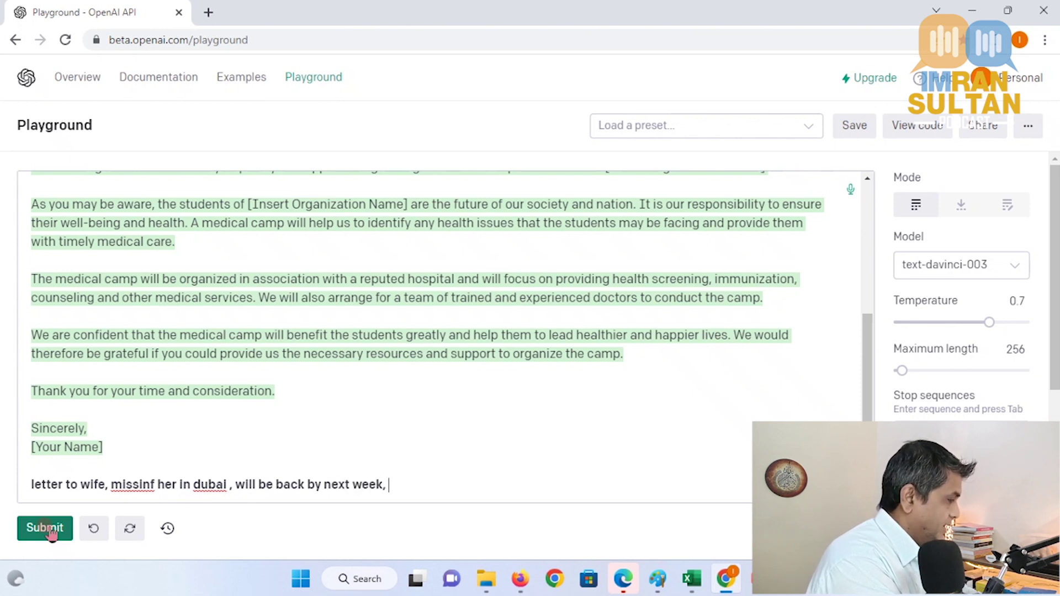
pyautogui.write(', tell')
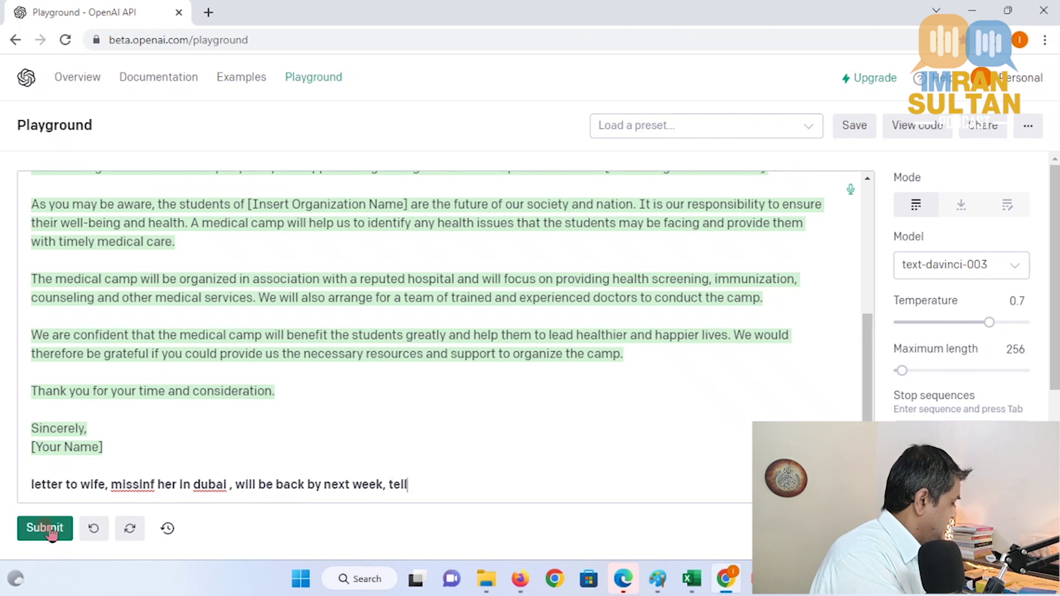
pyautogui.write(' her about dubai')
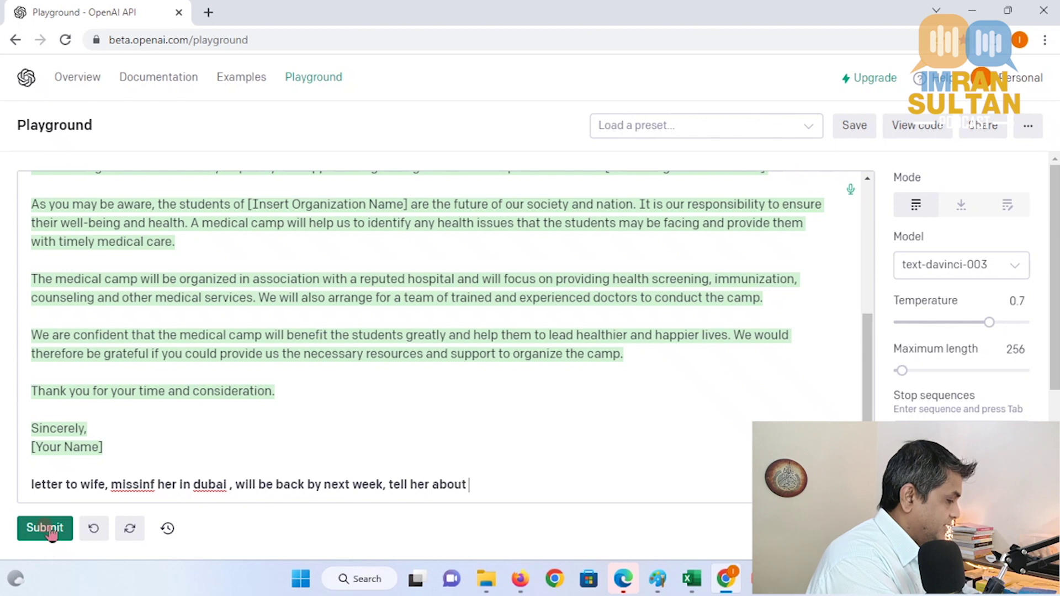
pyautogui.write(' weather')
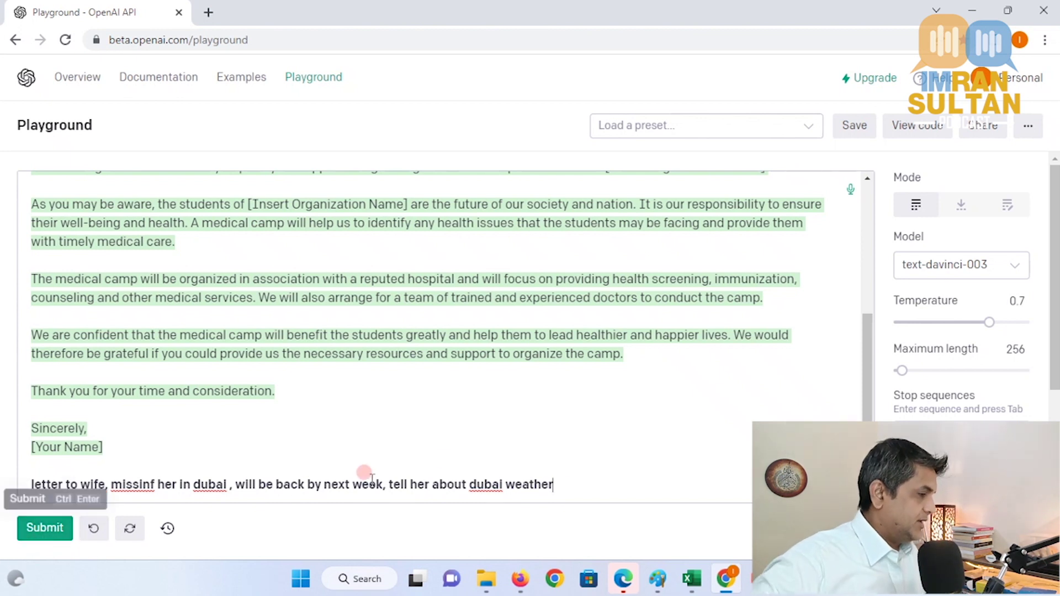
pyautogui.click(46, 530)
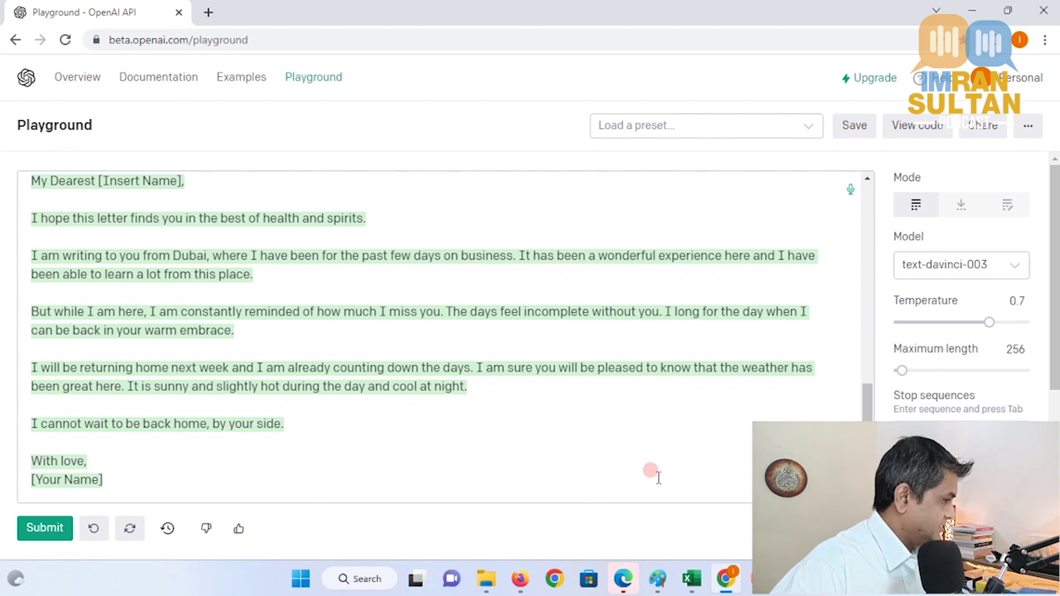
# Below the letter to the wife, submit the prompt "different types of orthopedic surgeries".
pyautogui.press('Return')
pyautogui.press('Return')
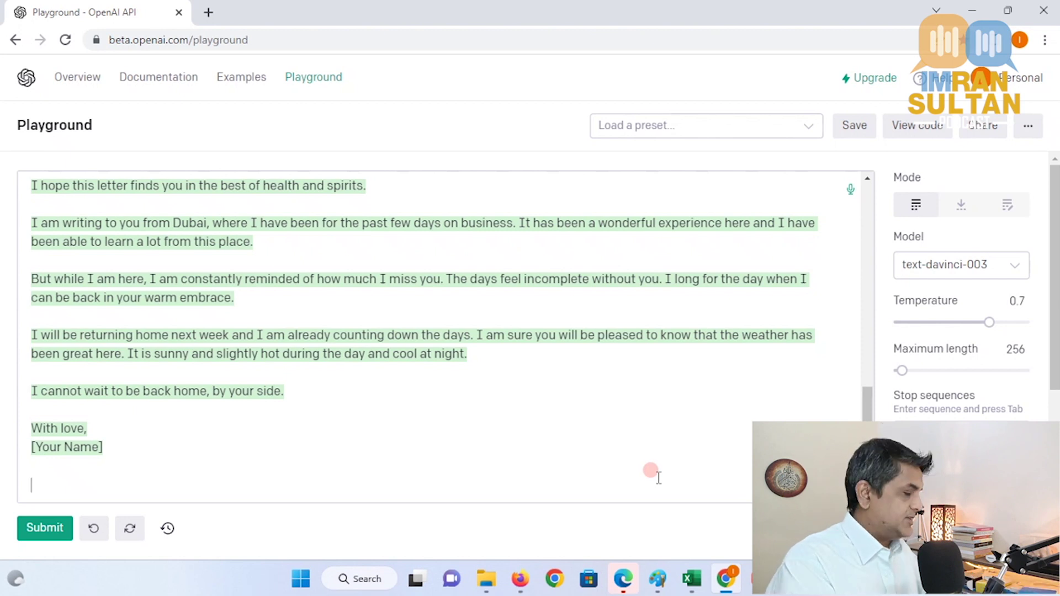
pyautogui.write('differ')
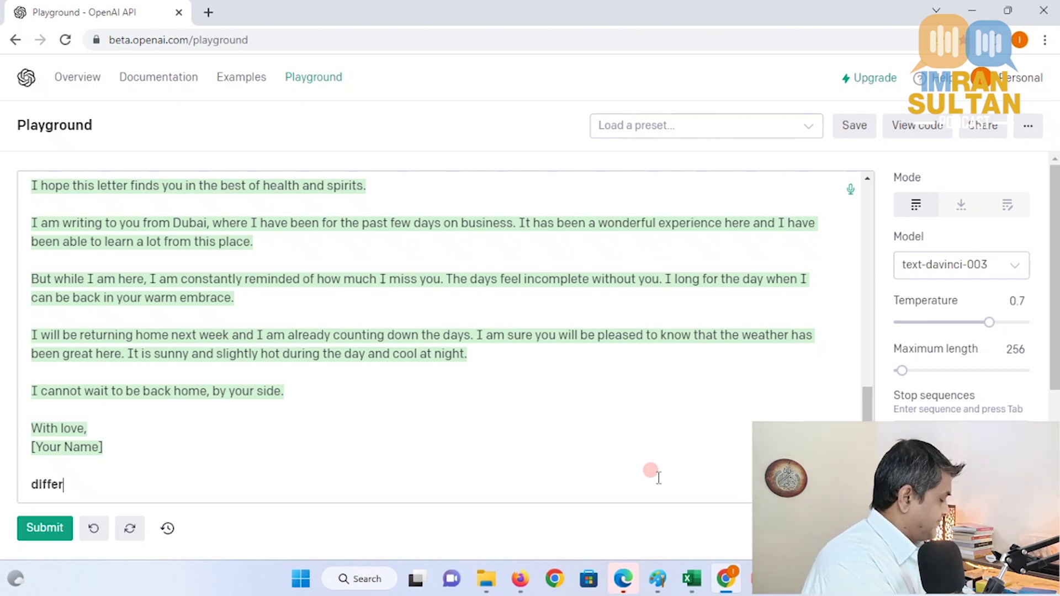
pyautogui.write('ent ty')
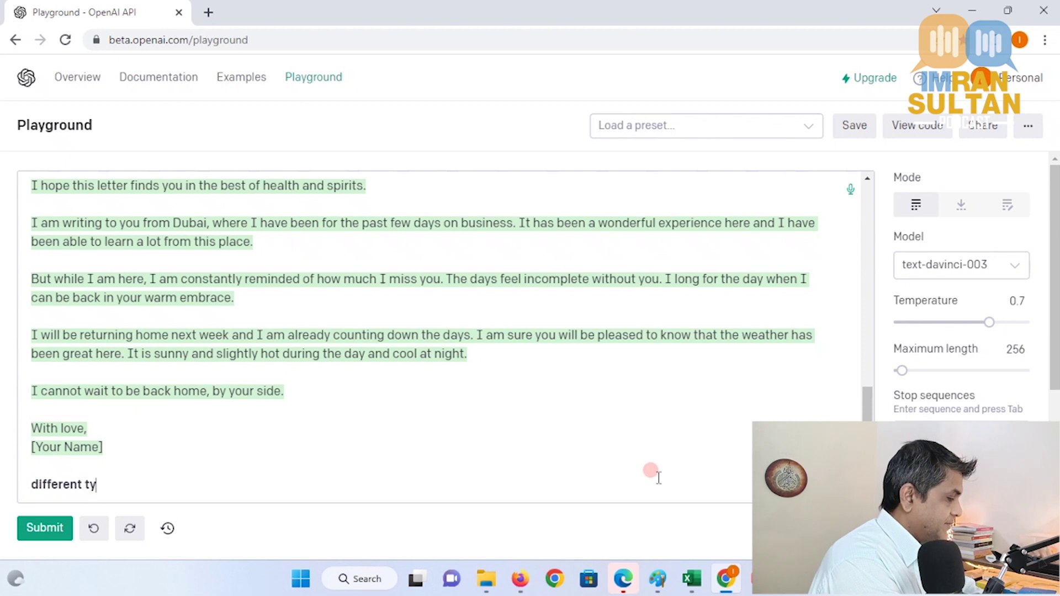
pyautogui.write('pes of ')
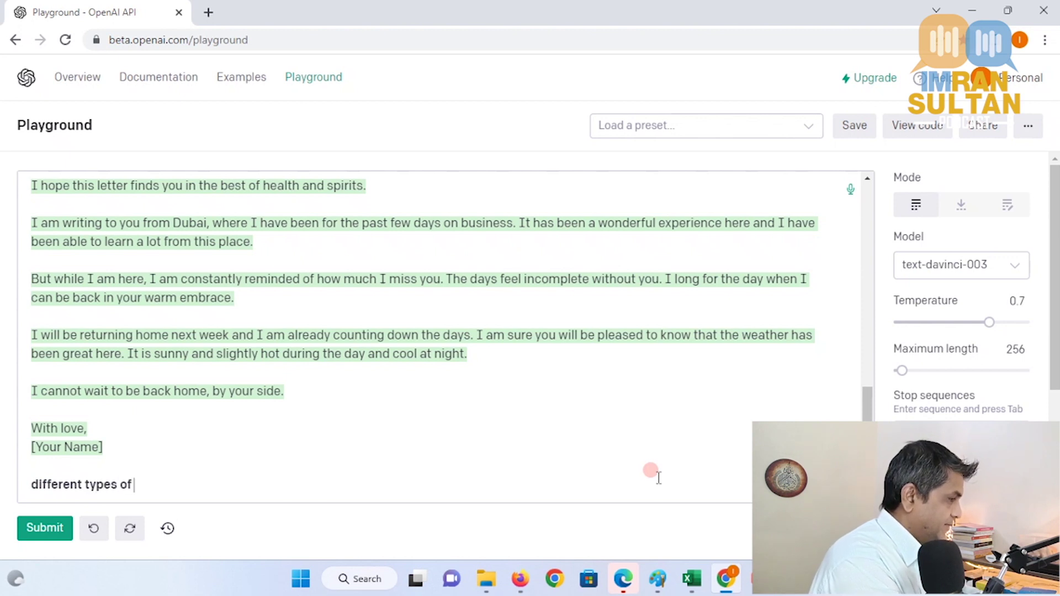
pyautogui.write('orth')
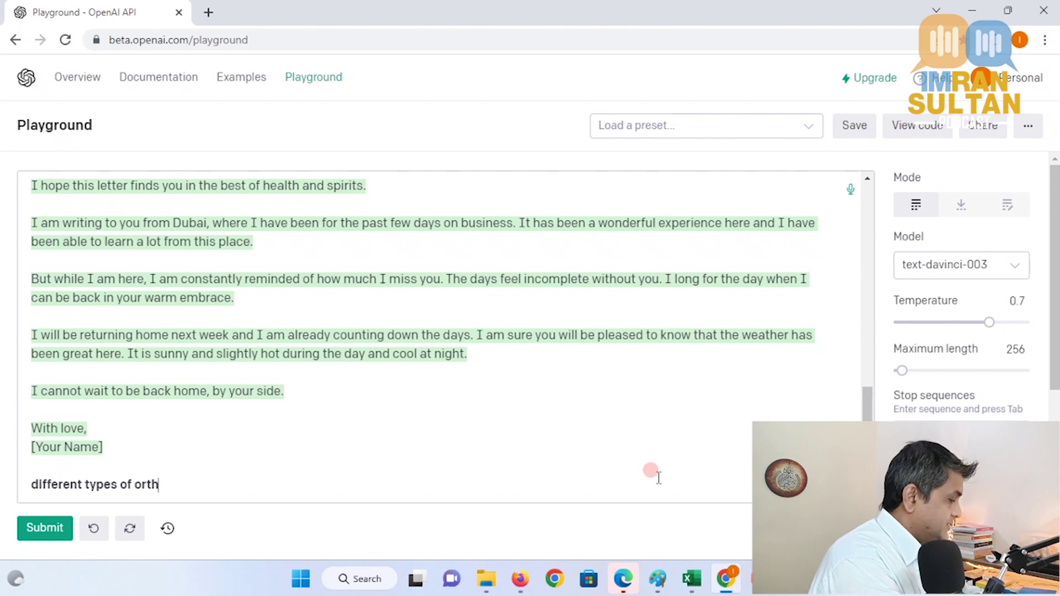
pyautogui.write('opedic ')
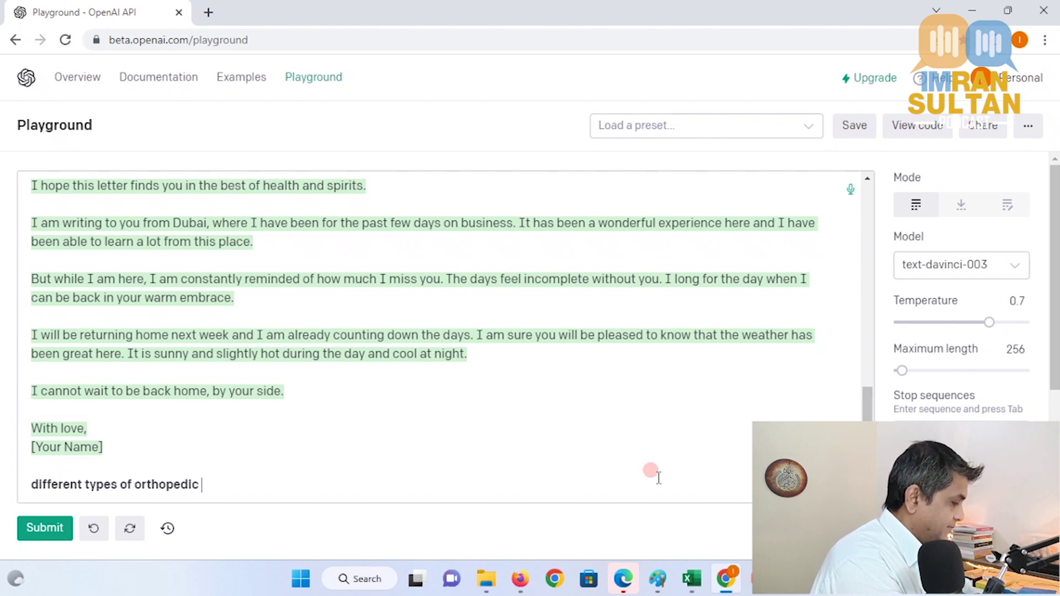
pyautogui.write('surger')
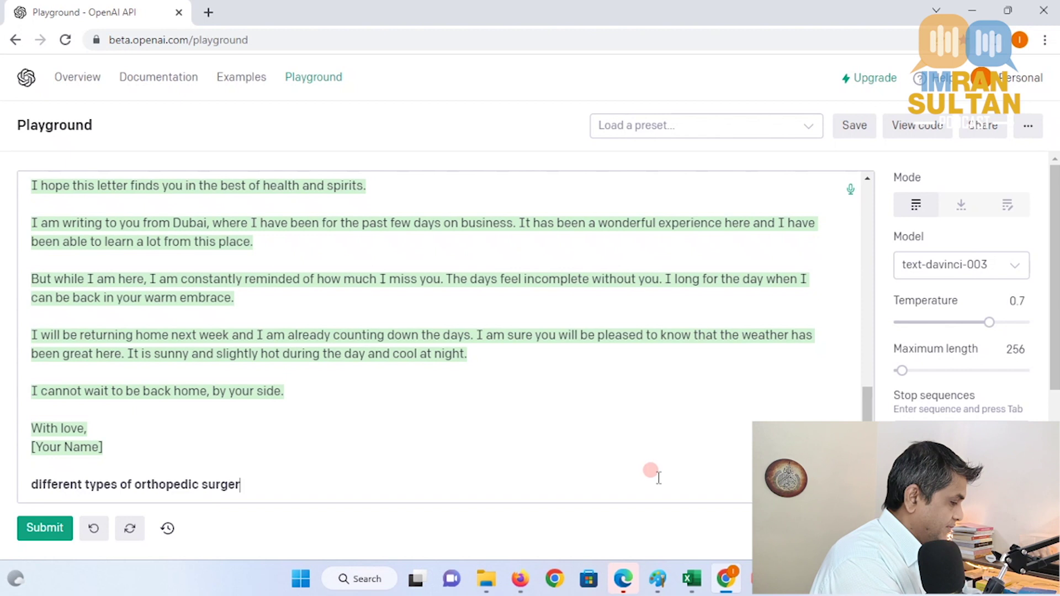
pyautogui.write('ies')
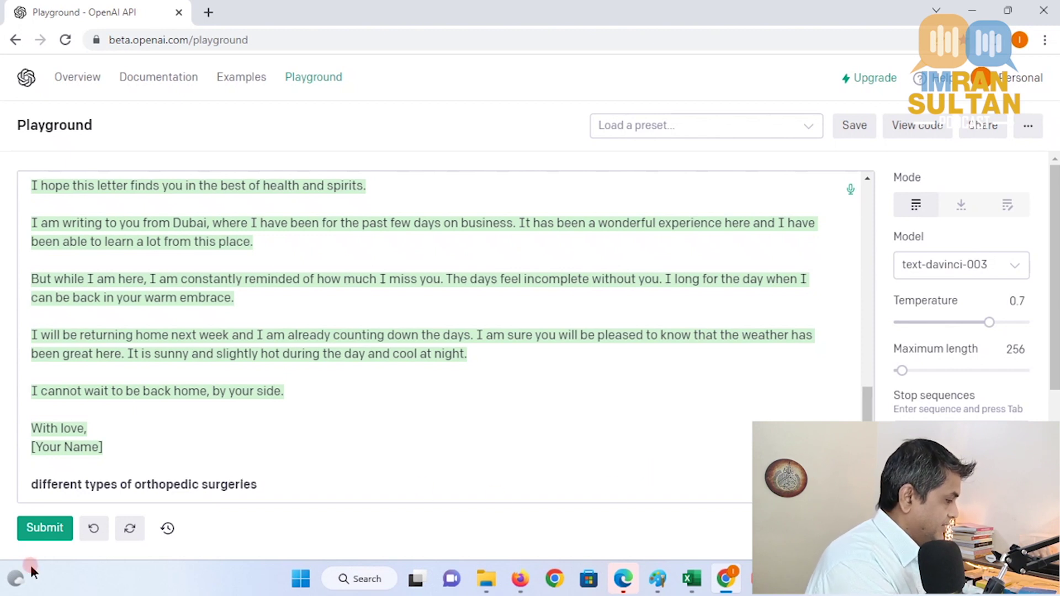
pyautogui.click(43, 534)
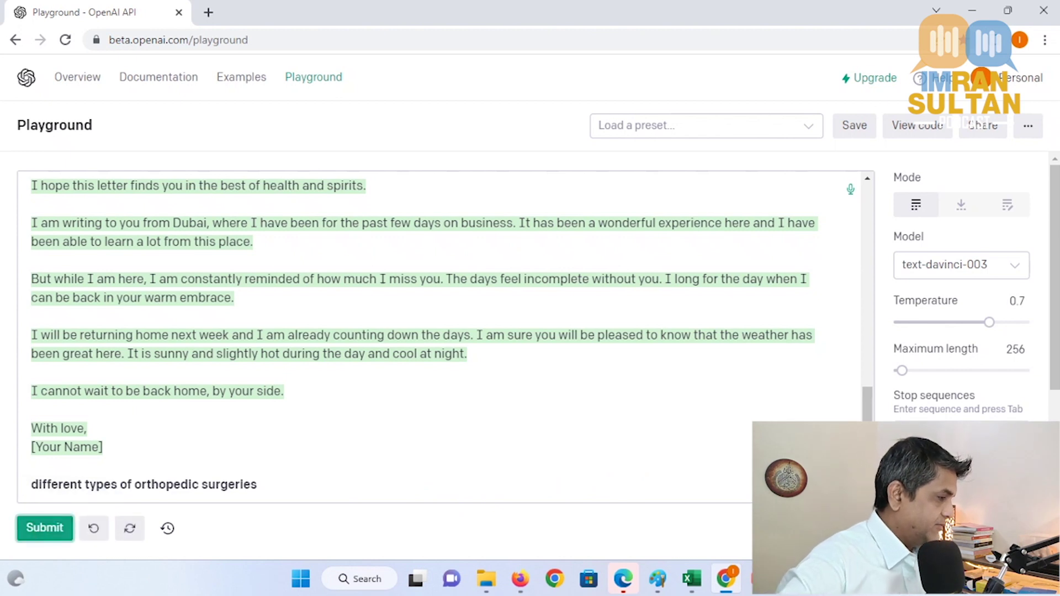
pyautogui.click(55, 537)
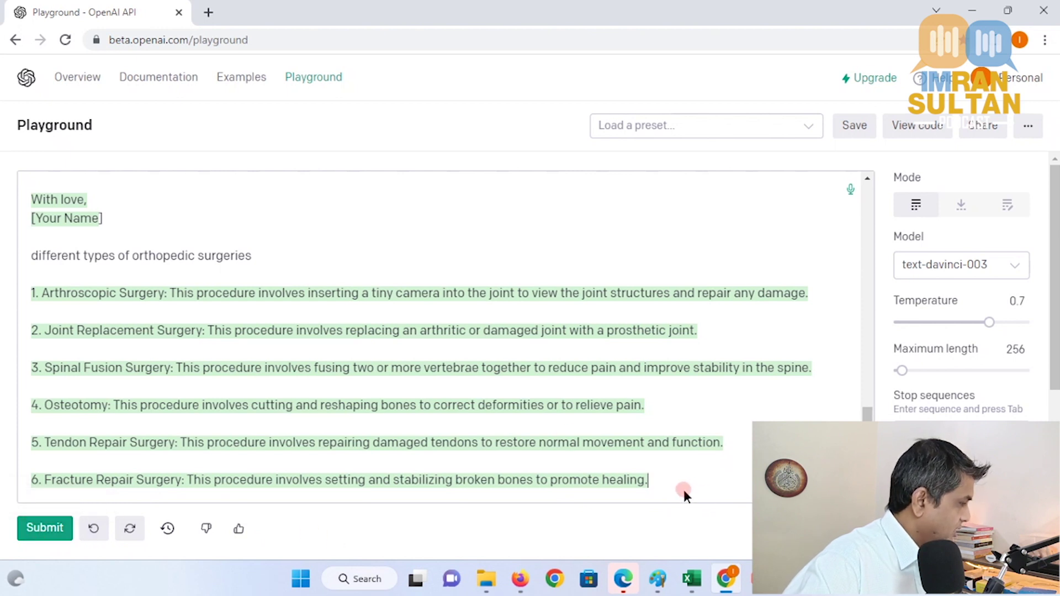
# Below the list of orthopedic surgeries, submit the prompt "impact of higher interest rates on stock market in pakistan".
pyautogui.press('Return')
pyautogui.press('Return')
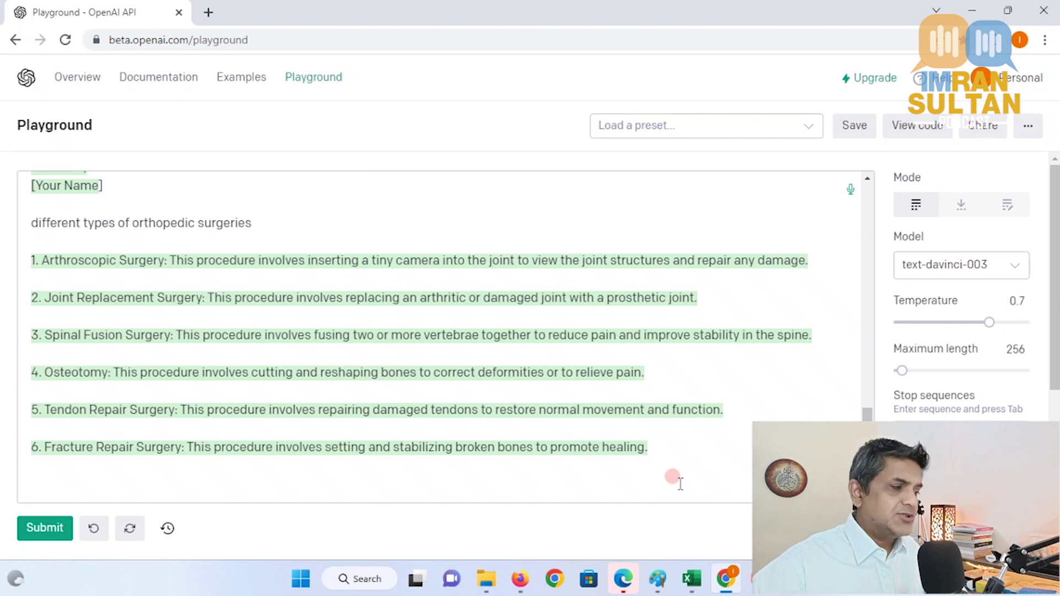
pyautogui.write('impact of higher i')
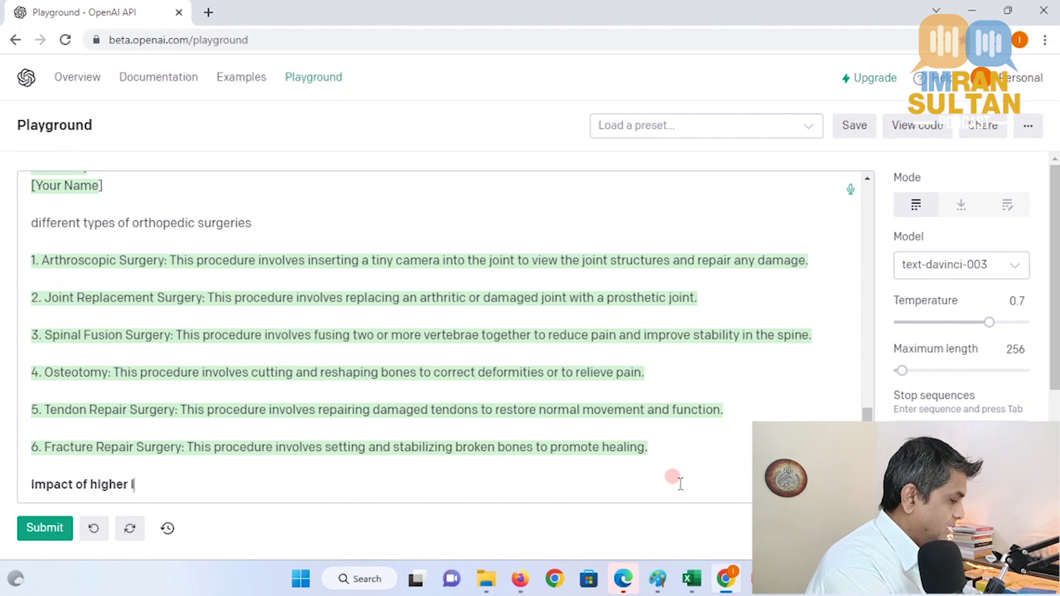
pyautogui.write('nterest rates')
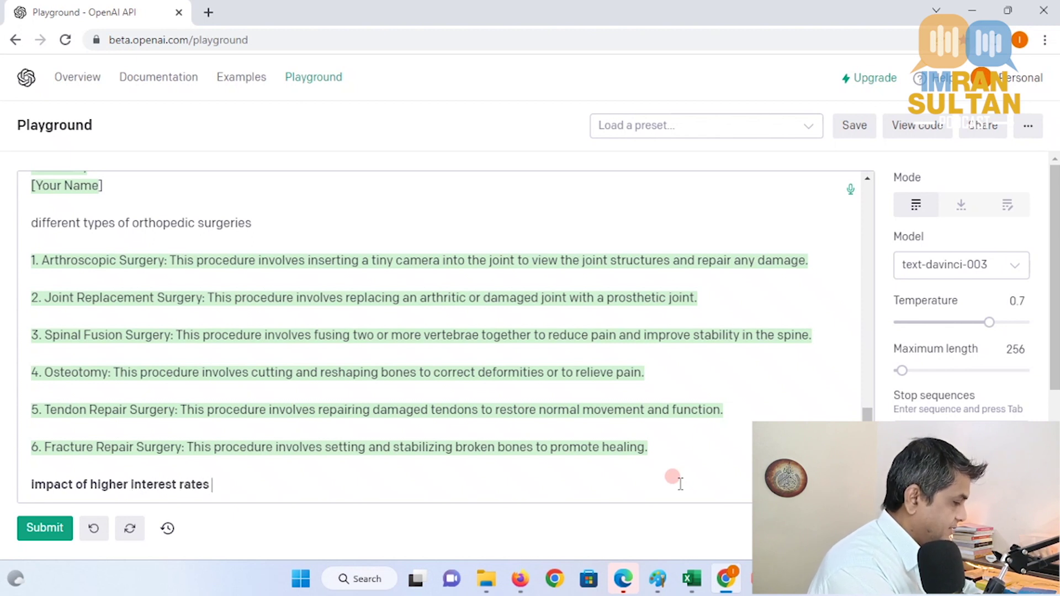
pyautogui.write(' on sto')
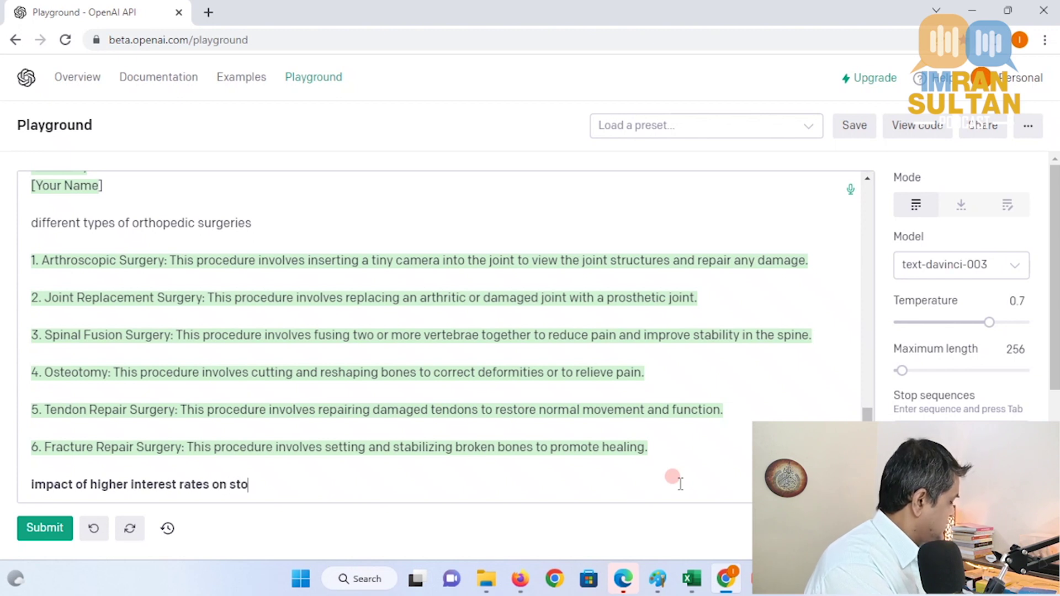
pyautogui.write('ck mar')
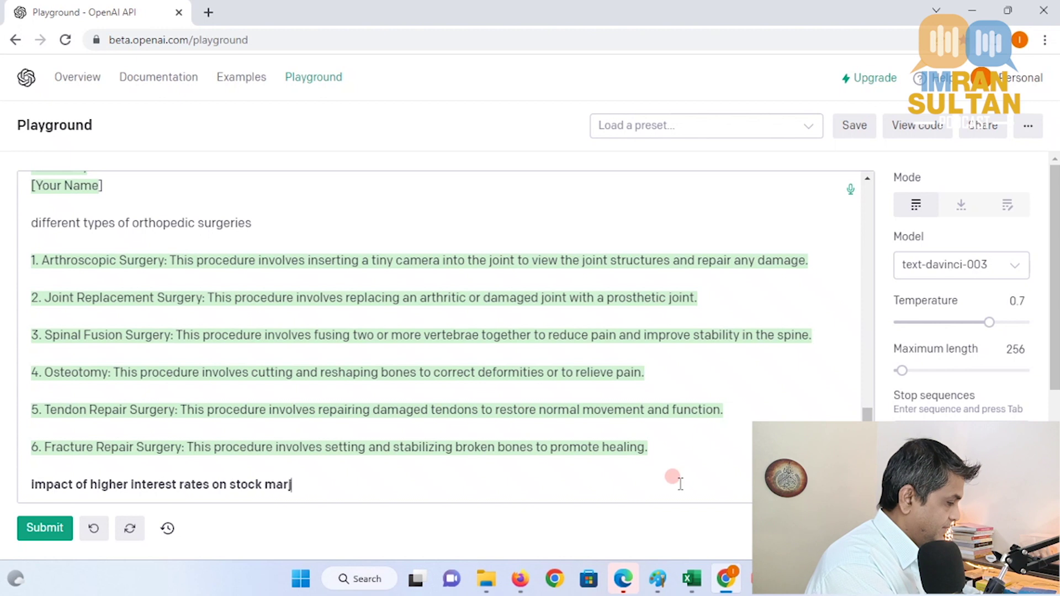
pyautogui.write('ket in pakistan')
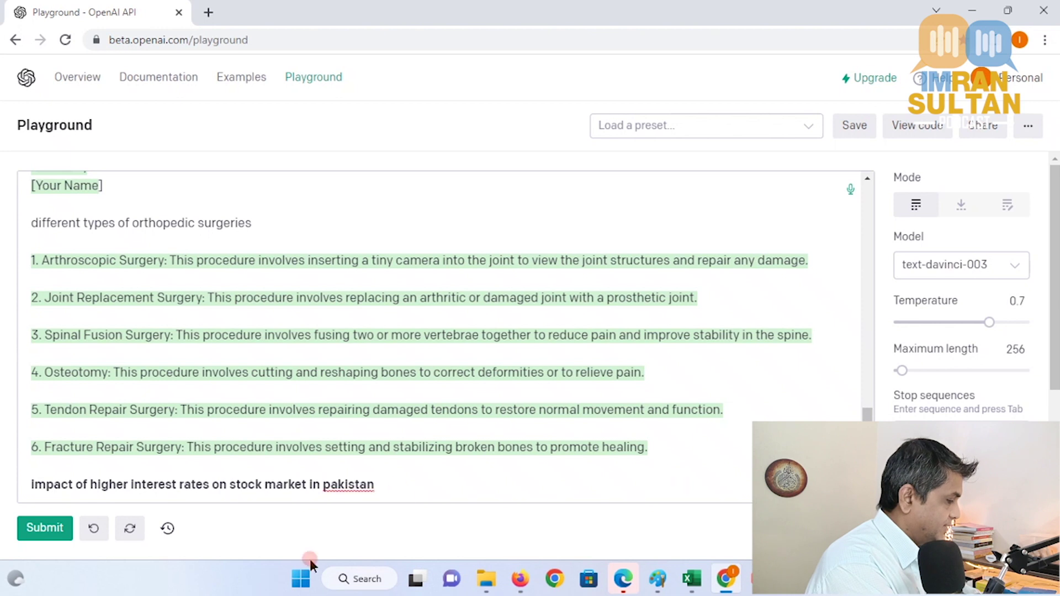
pyautogui.click(47, 532)
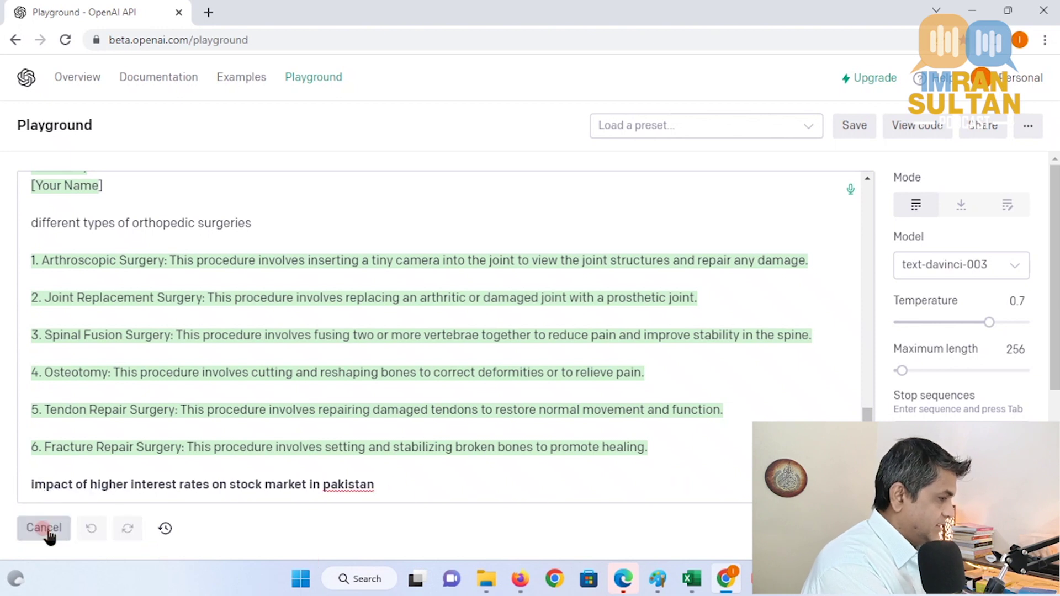